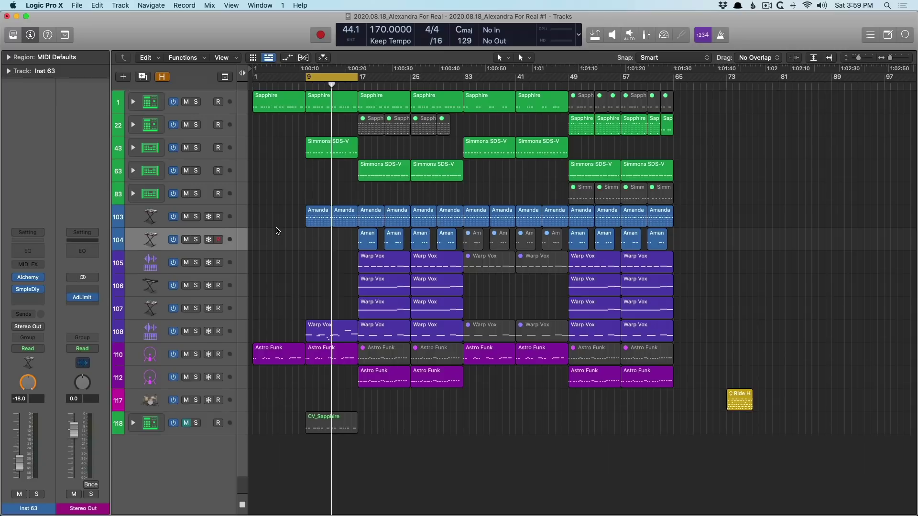
- Try the Pencil and then the Scissors as the Left-click tool
{"action": "key", "text": "t"}
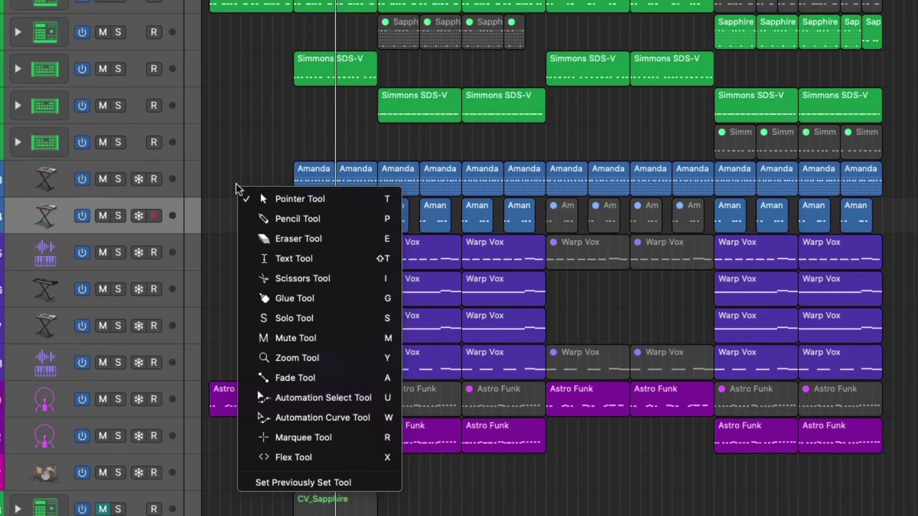
{"action": "left_click", "coordinate": [269, 167]}
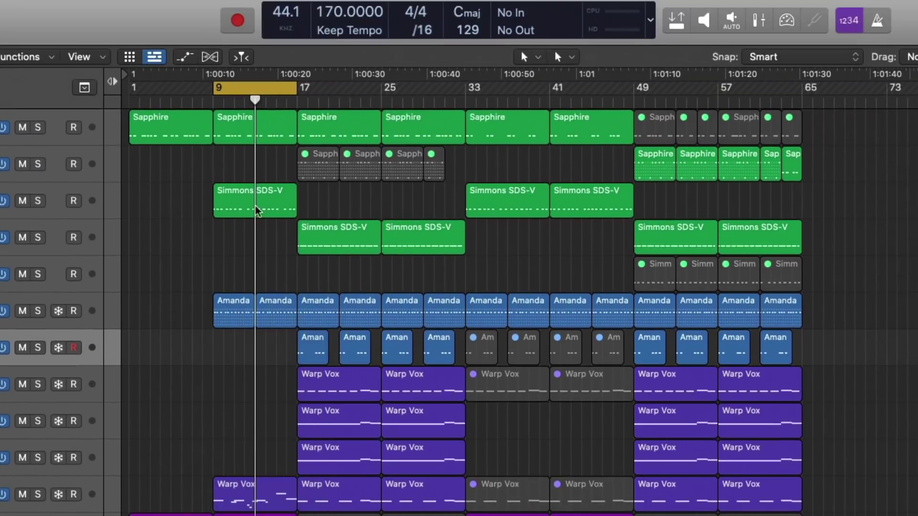
{"action": "left_click", "coordinate": [528, 57]}
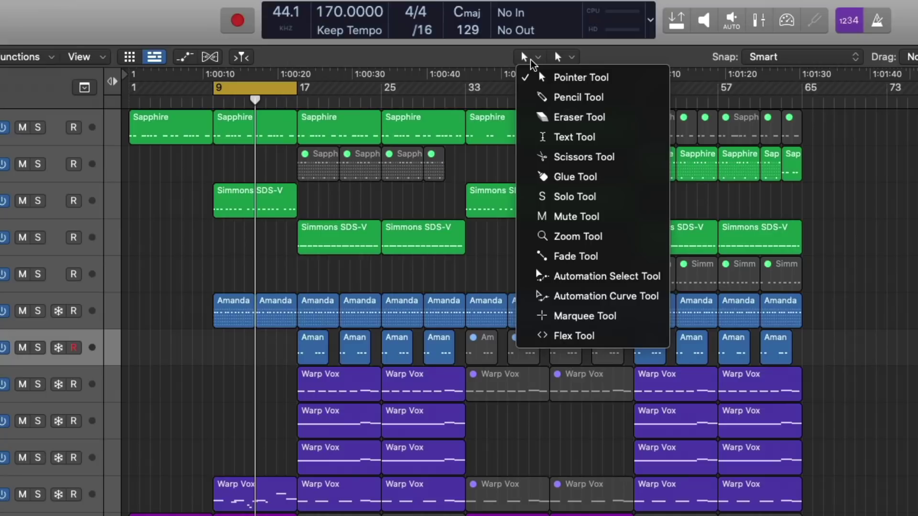
{"action": "left_click", "coordinate": [550, 97]}
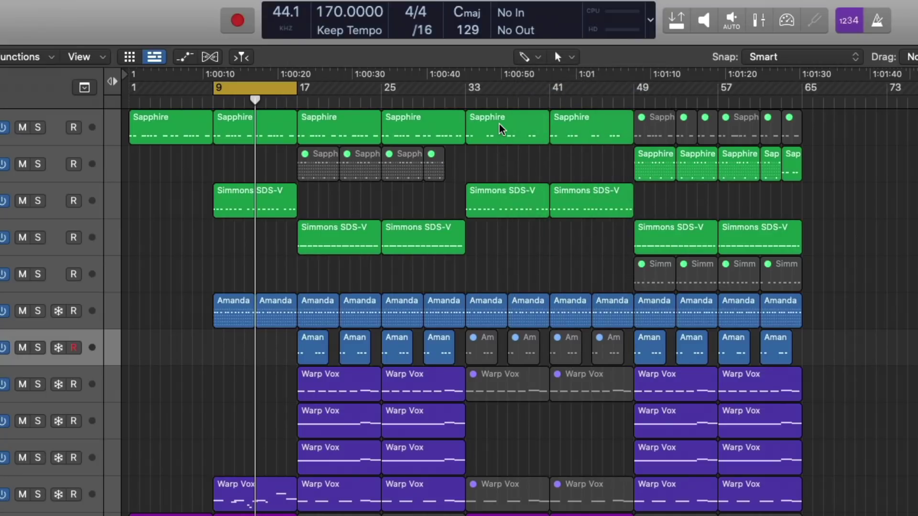
{"action": "left_click", "coordinate": [536, 59]}
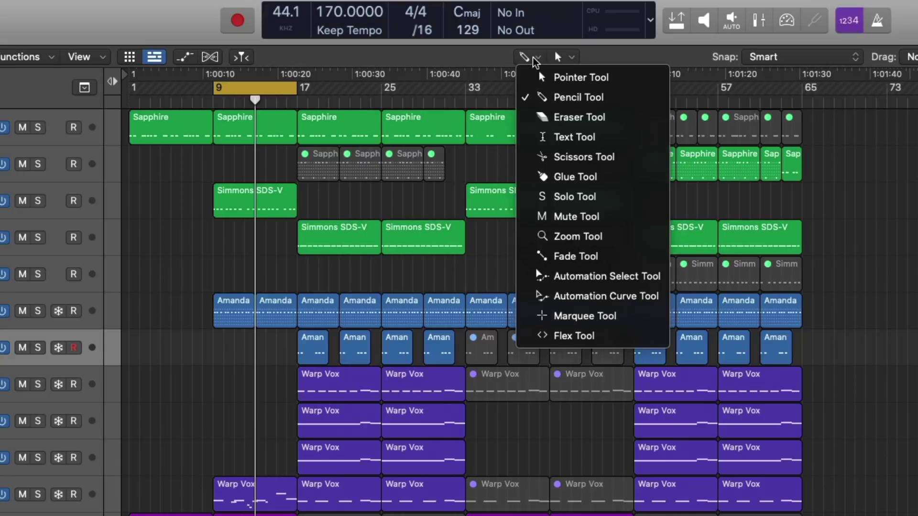
{"action": "left_click", "coordinate": [574, 156]}
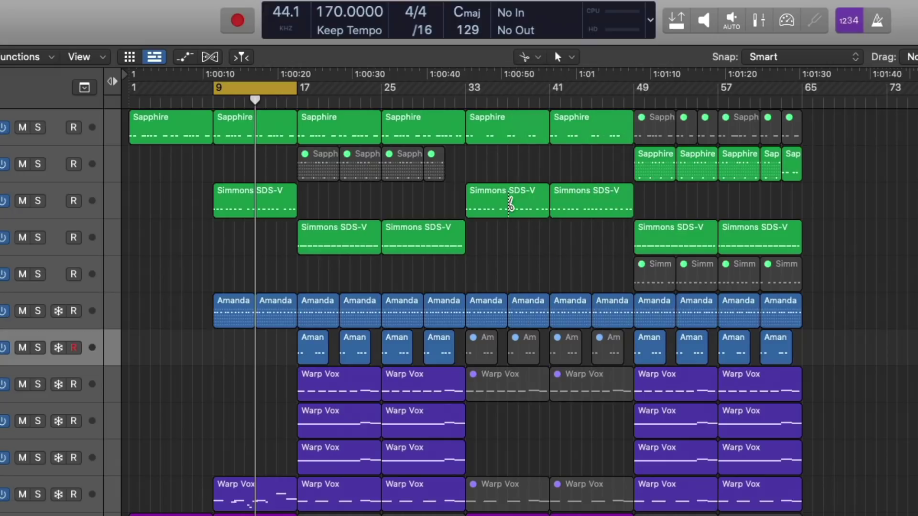
- Restore the Pointer as the Left-click tool and make Scissors the Command-click tool
{"action": "left_click", "coordinate": [537, 57]}
{"action": "left_click", "coordinate": [538, 75]}
{"action": "left_click", "coordinate": [564, 57]}
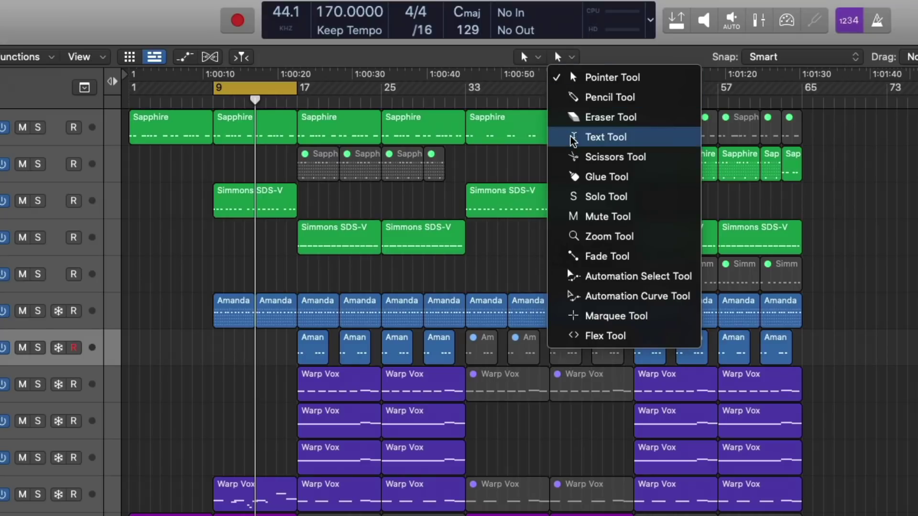
{"action": "left_click", "coordinate": [574, 158]}
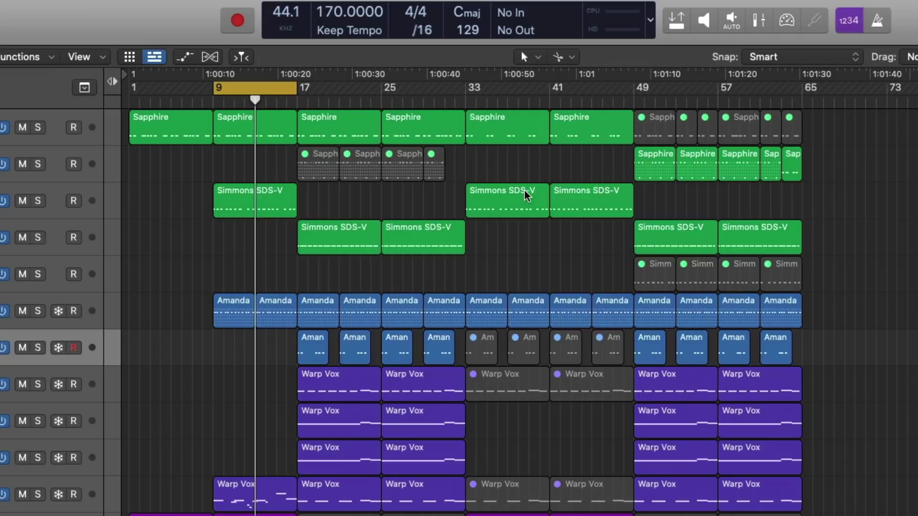
- Set the Command-click tool to Marquee and untick the Fade and Marquee Tool click zones in Editing preferences
{"action": "left_click", "coordinate": [564, 57]}
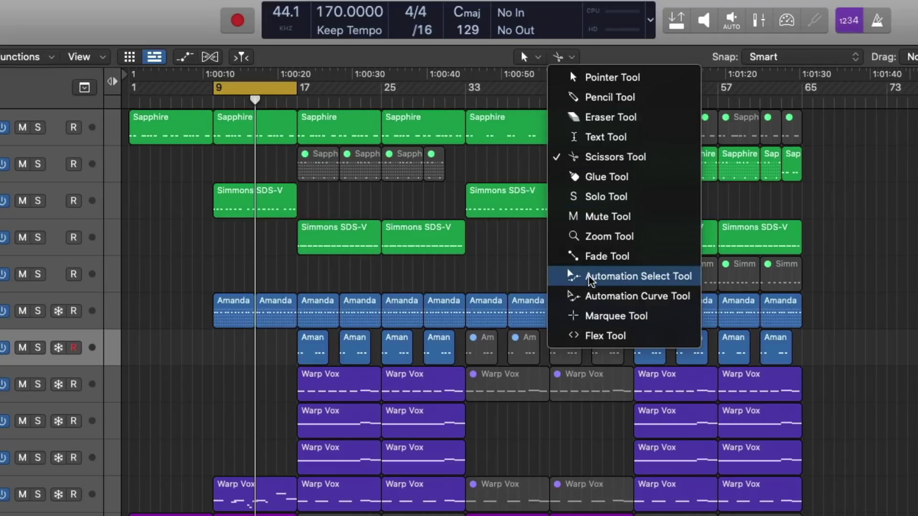
{"action": "left_click", "coordinate": [596, 316]}
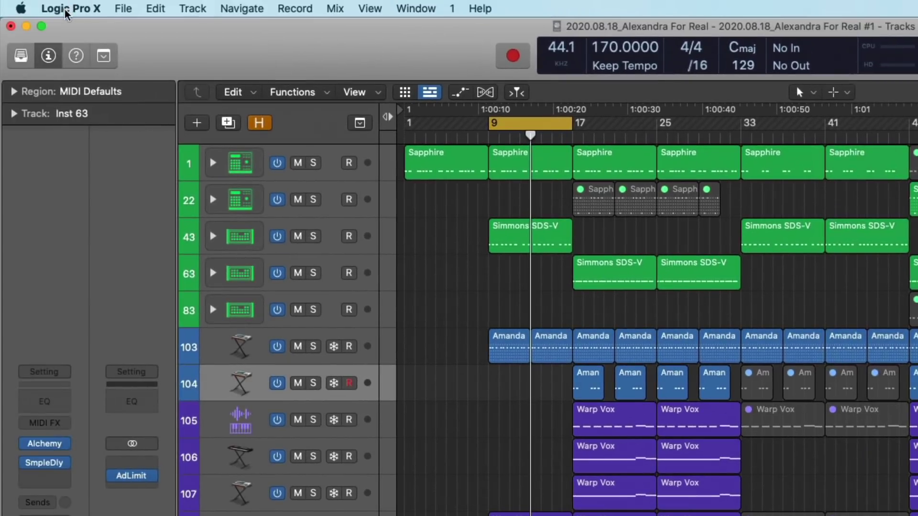
{"action": "left_click", "coordinate": [66, 11]}
{"action": "mouse_move", "coordinate": [114, 53]}
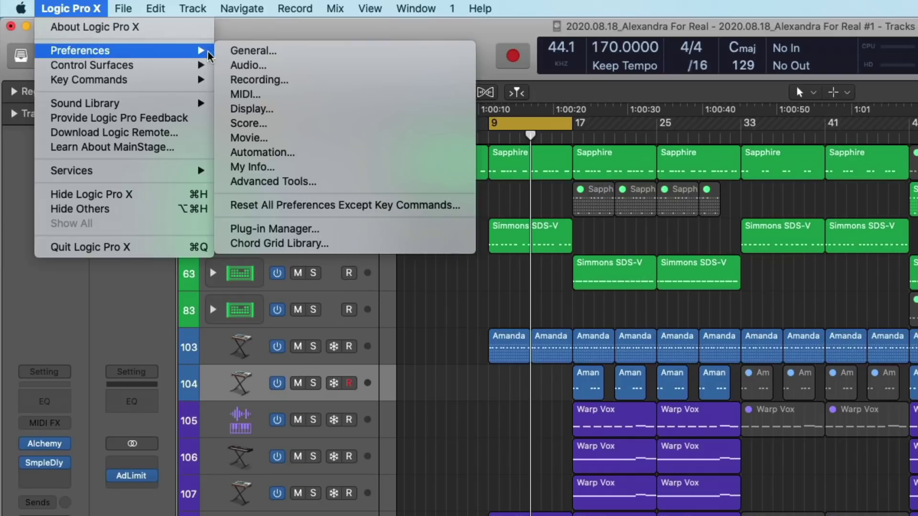
{"action": "left_click", "coordinate": [251, 50]}
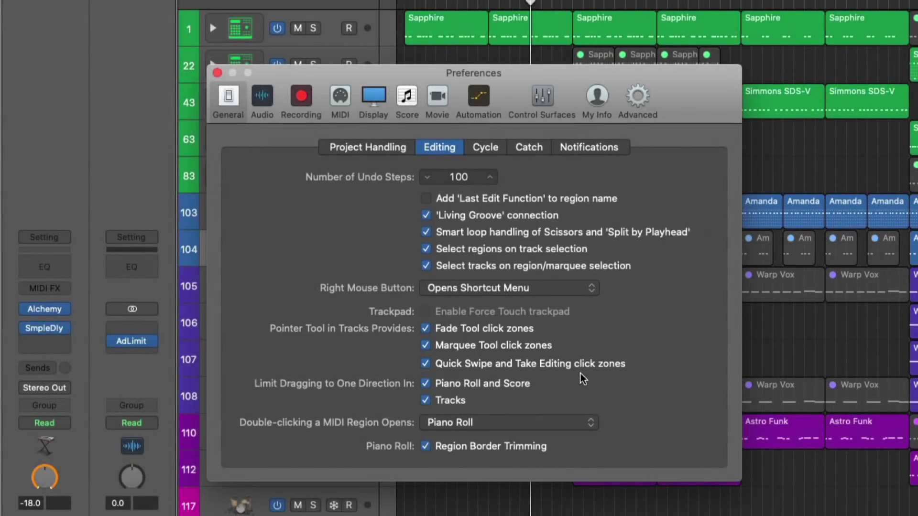
{"action": "left_click", "coordinate": [426, 329]}
{"action": "left_click", "coordinate": [425, 347]}
- Close preferences and zoom into the Amanda region around bars 9–15
{"action": "left_click", "coordinate": [218, 73]}
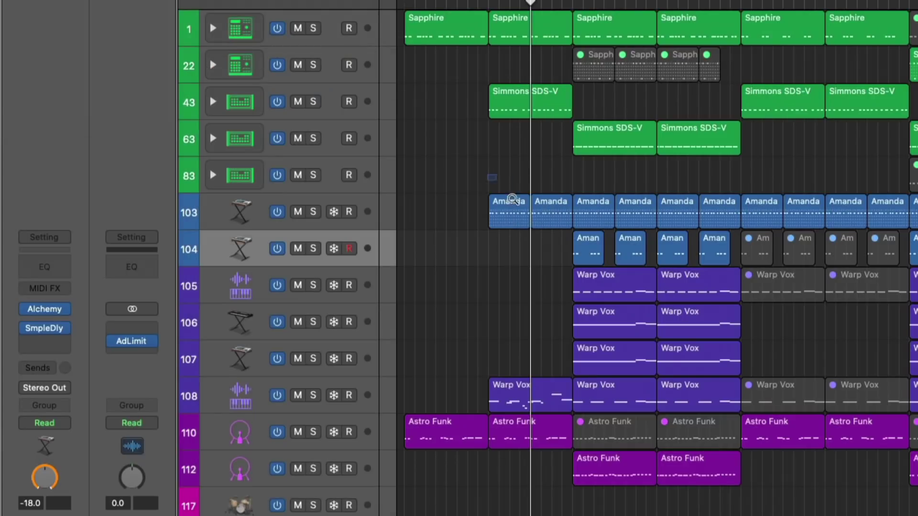
{"action": "left_click_drag", "start_coordinate": [487, 175], "coordinate": [550, 240]}
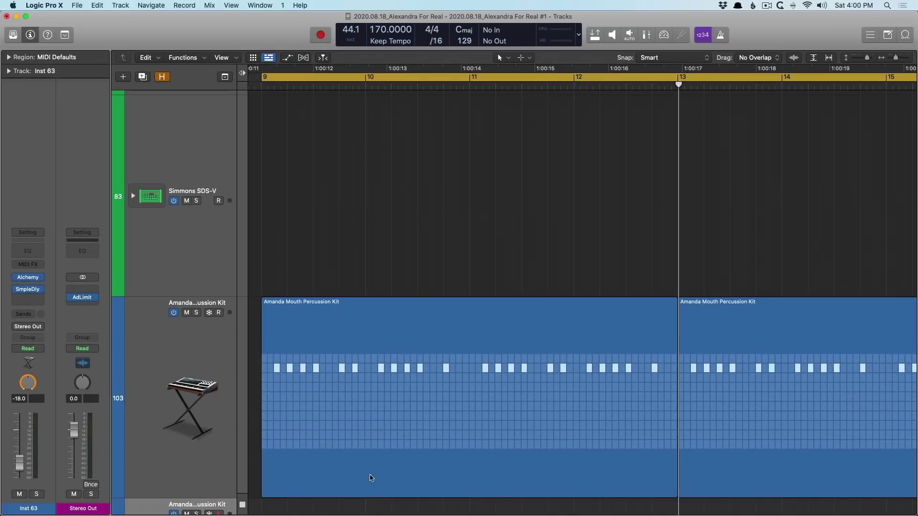
{"action": "scroll", "coordinate": [467, 323], "scroll_direction": "down", "scroll_amount": 5}
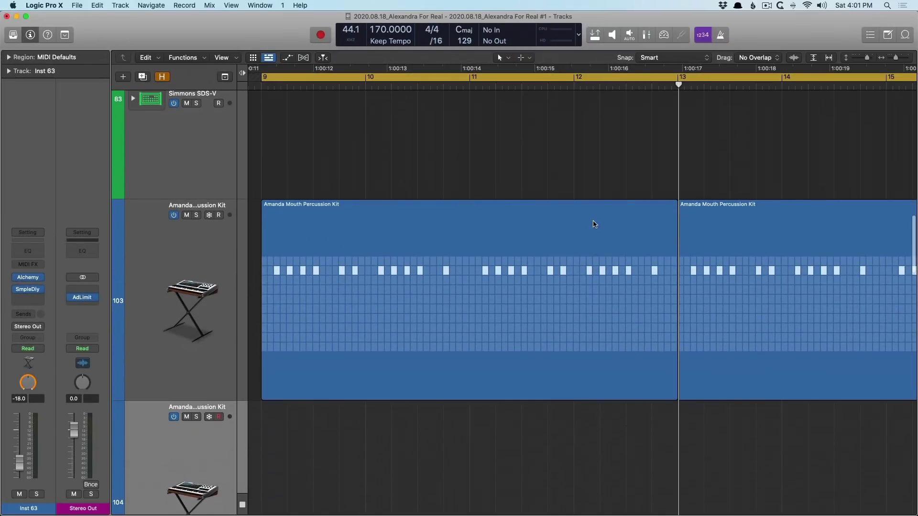
- Create a trial region on track 104 with the Pencil, undo it, and return to the Pointer
{"action": "left_click", "coordinate": [505, 57]}
{"action": "left_click", "coordinate": [534, 83]}
{"action": "left_click_drag", "start_coordinate": [417, 391], "coordinate": [561, 367]}
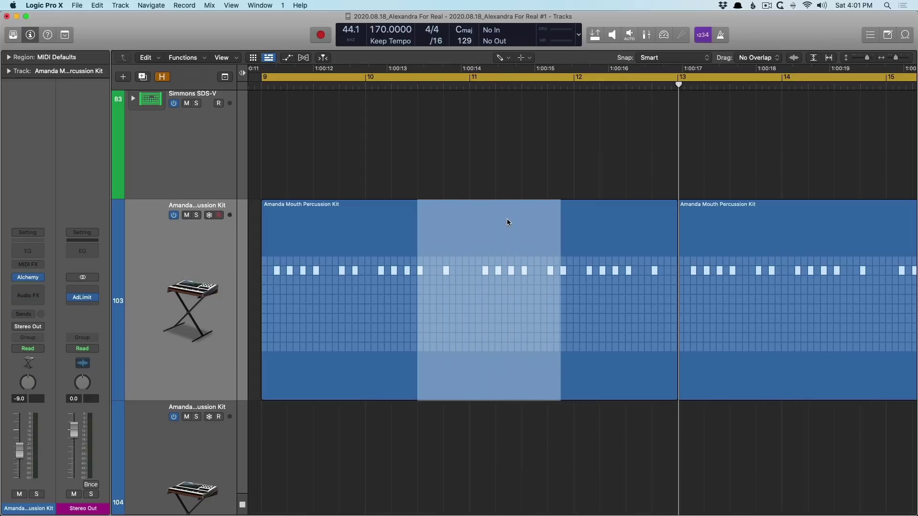
{"action": "double_click", "coordinate": [543, 424]}
{"action": "scroll", "coordinate": [543, 424], "scroll_direction": "down", "scroll_amount": 2}
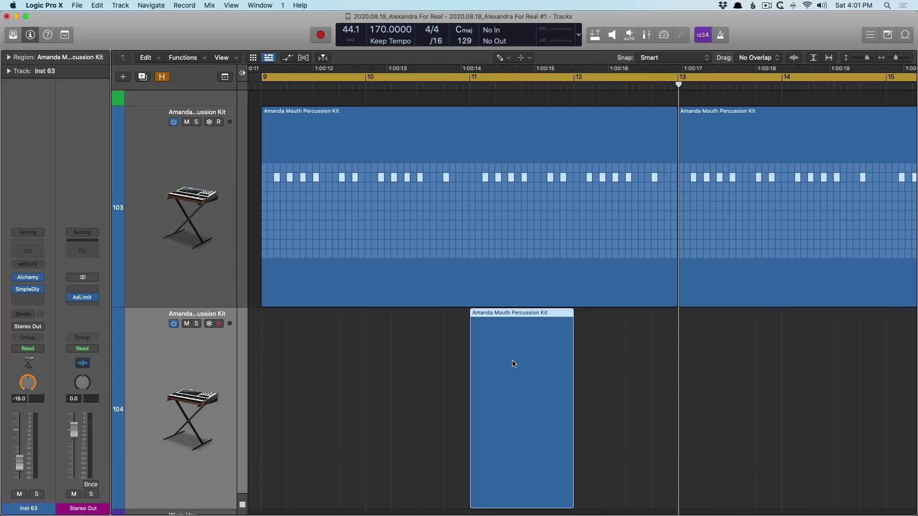
{"action": "key", "text": "super+z"}
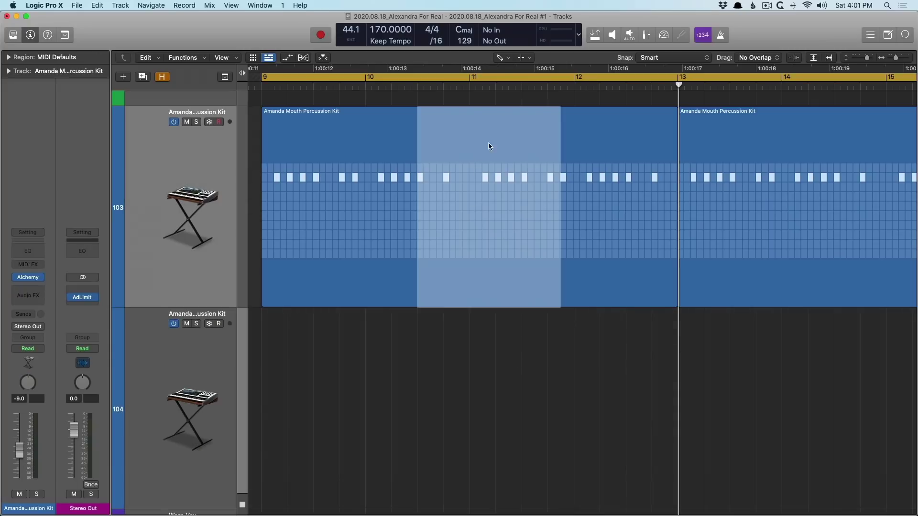
{"action": "left_click", "coordinate": [500, 58]}
{"action": "left_click", "coordinate": [506, 67]}
- Re-tick the Fade Tool and Marquee Tool click zones in General > Editing preferences
{"action": "left_click", "coordinate": [455, 335]}
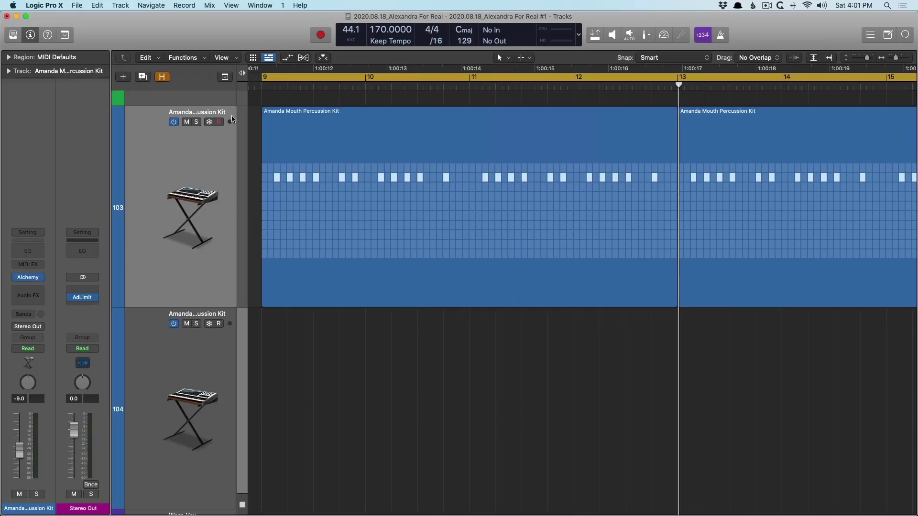
{"action": "left_click", "coordinate": [44, 5]}
{"action": "mouse_move", "coordinate": [53, 32]}
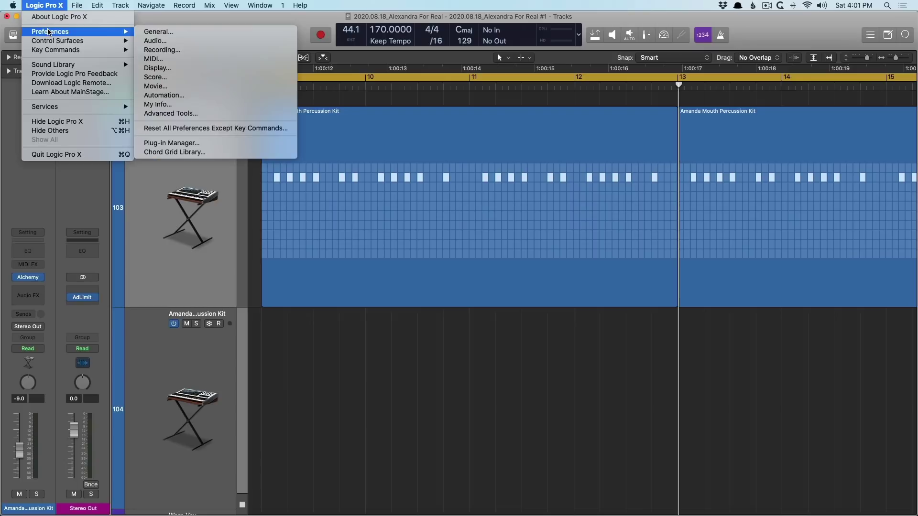
{"action": "left_click", "coordinate": [150, 32]}
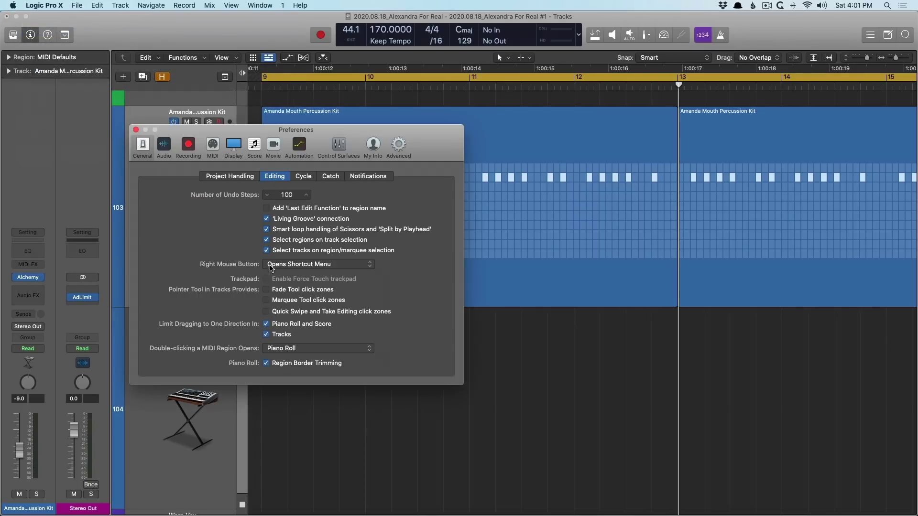
{"action": "left_click", "coordinate": [266, 290]}
{"action": "left_click", "coordinate": [267, 300]}
{"action": "left_click", "coordinate": [136, 129]}
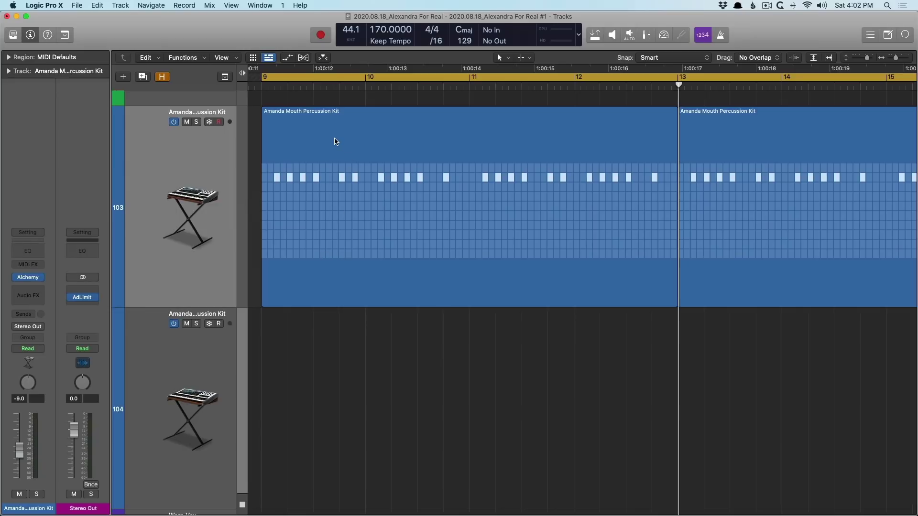
- Zoom out to bars 1–23, move the Amanda region to bar 5, then undo the move
{"action": "key", "text": "super+Left"}
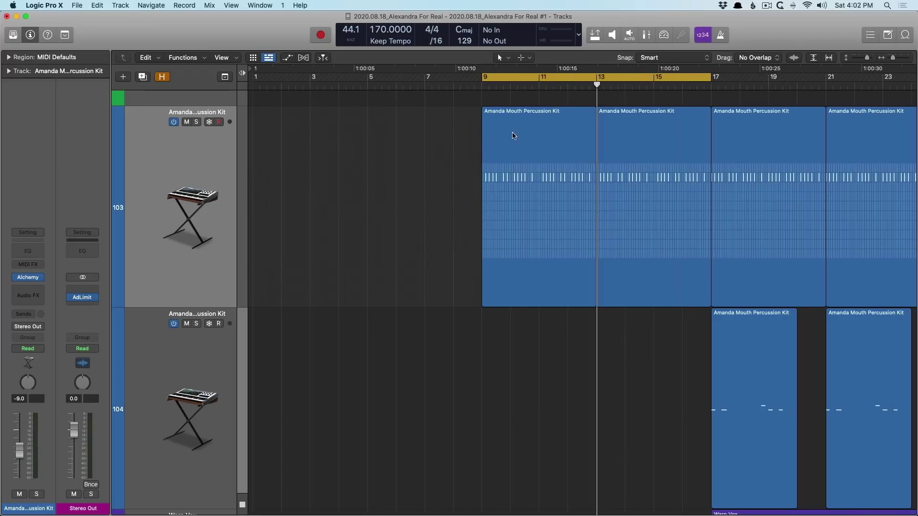
{"action": "left_click", "coordinate": [496, 124]}
{"action": "left_click_drag", "start_coordinate": [495, 125], "coordinate": [431, 361]}
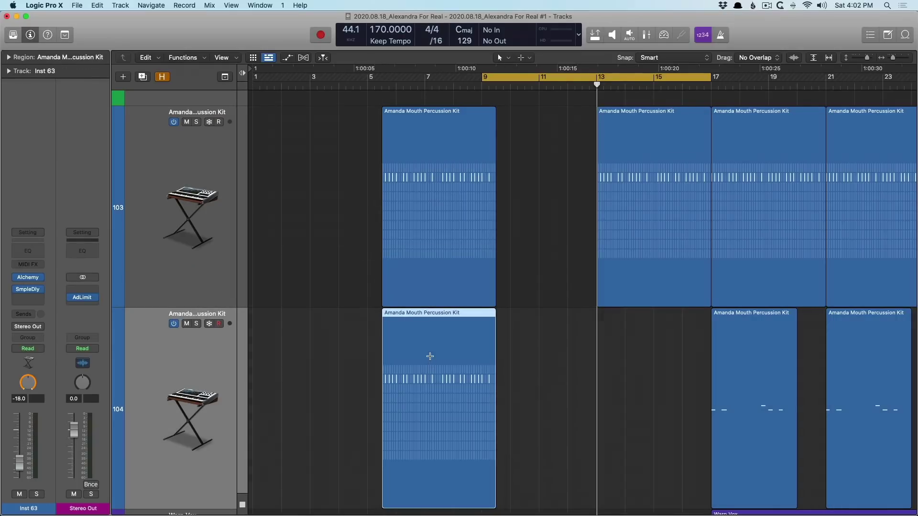
{"action": "key", "text": "super+z"}
{"action": "key", "text": "super+z"}
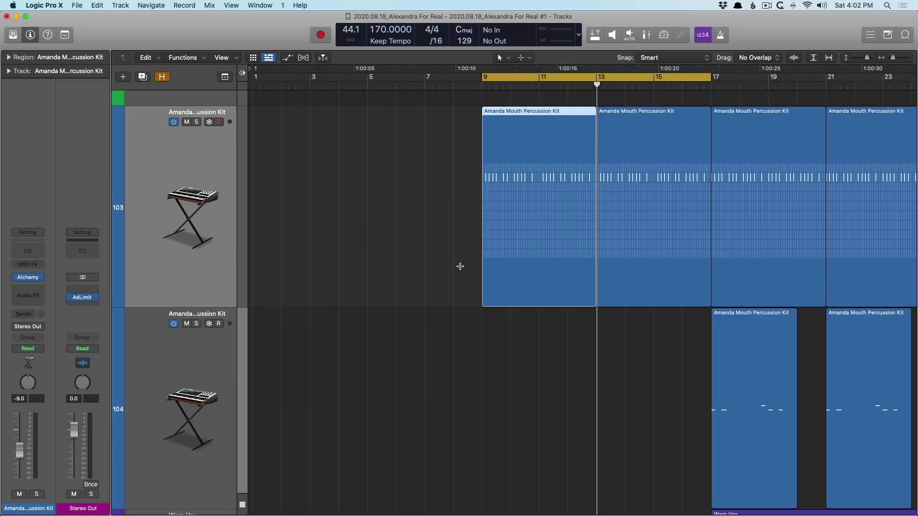
- Turn off Cycle and play from a marquee over the Amanda region's opening bars
{"action": "left_click", "coordinate": [454, 266]}
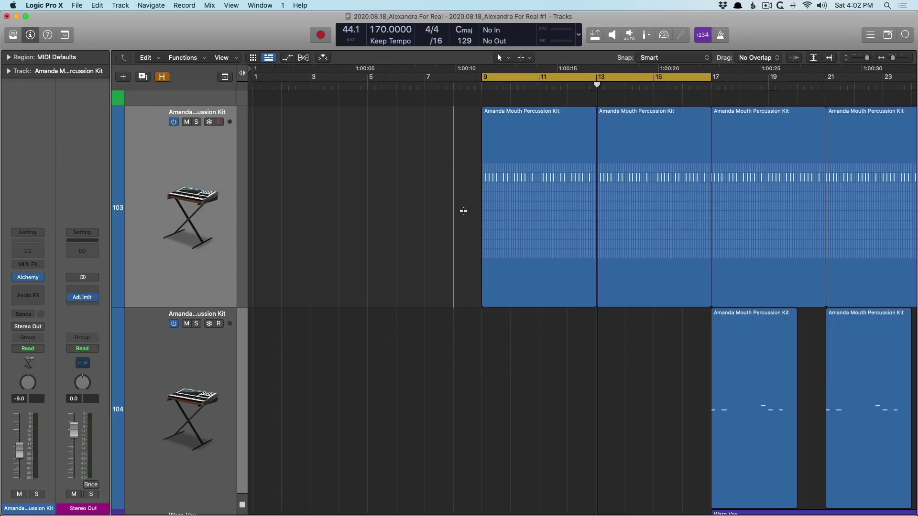
{"action": "key", "text": "c"}
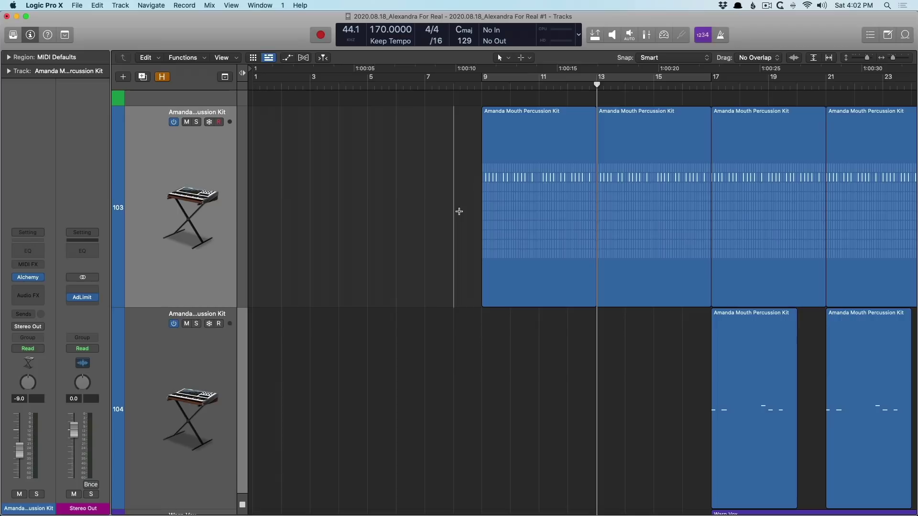
{"action": "key", "text": "space"}
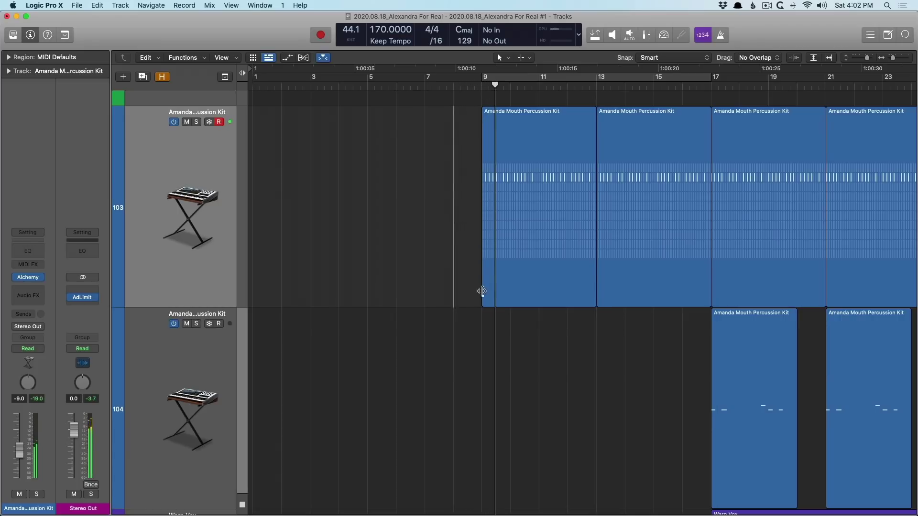
{"action": "left_click_drag", "start_coordinate": [477, 287], "coordinate": [549, 279]}
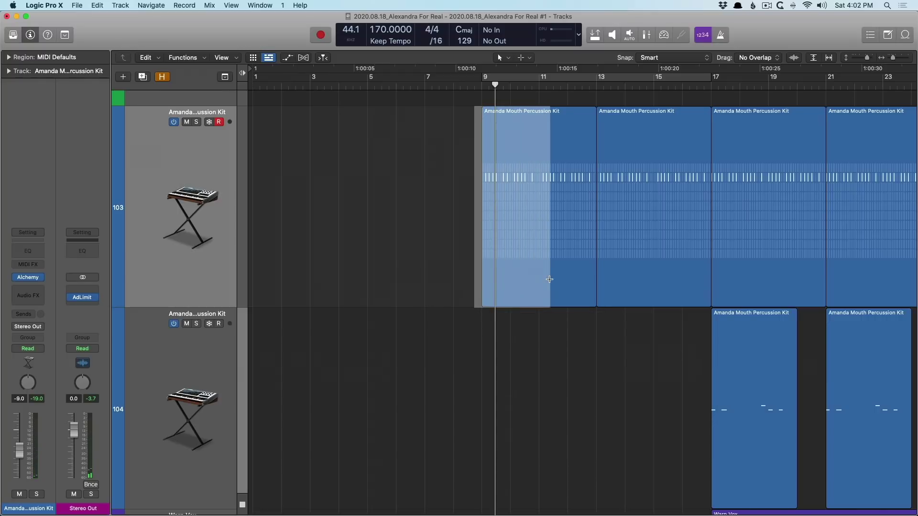
{"action": "key", "text": "space"}
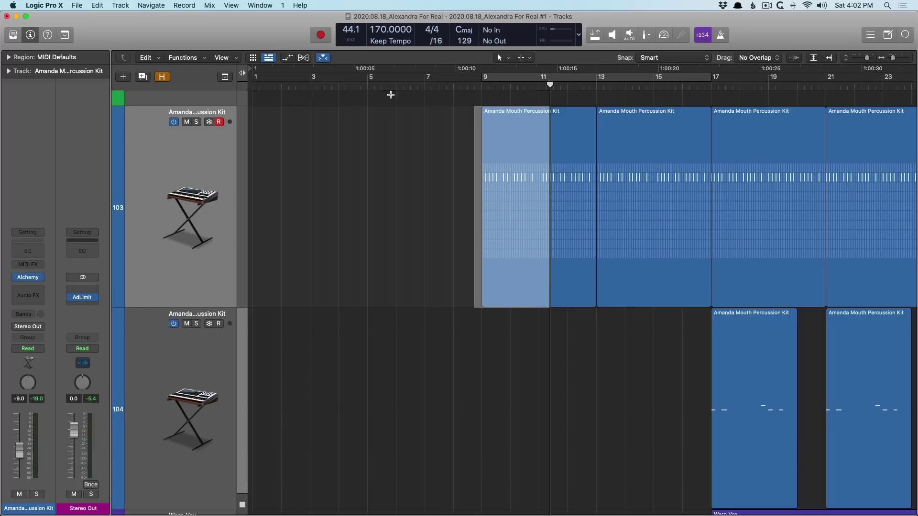
- Split the track 104 Amanda region via the scissors click zone and a marquee cut, then rejoin it
{"action": "left_click", "coordinate": [411, 128]}
{"action": "scroll", "coordinate": [488, 196], "scroll_direction": "down", "scroll_amount": 2}
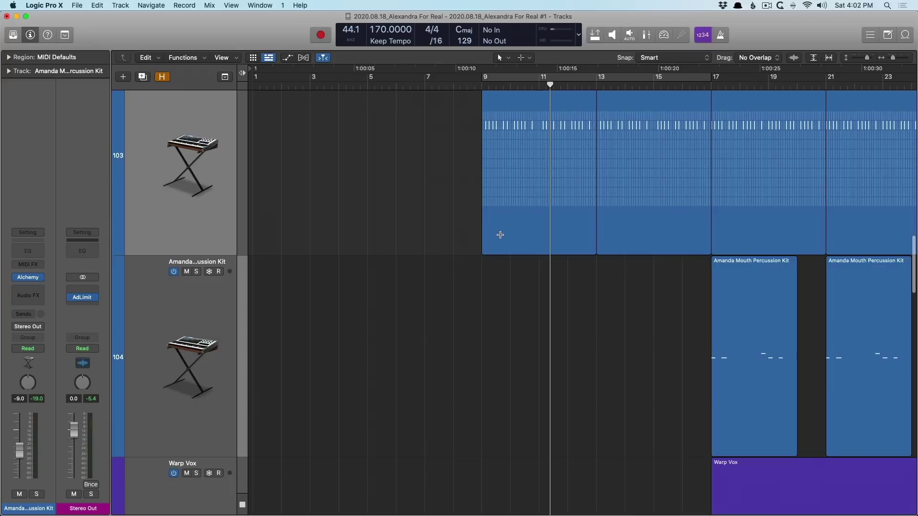
{"action": "scroll", "coordinate": [500, 237], "scroll_direction": "up", "scroll_amount": 2}
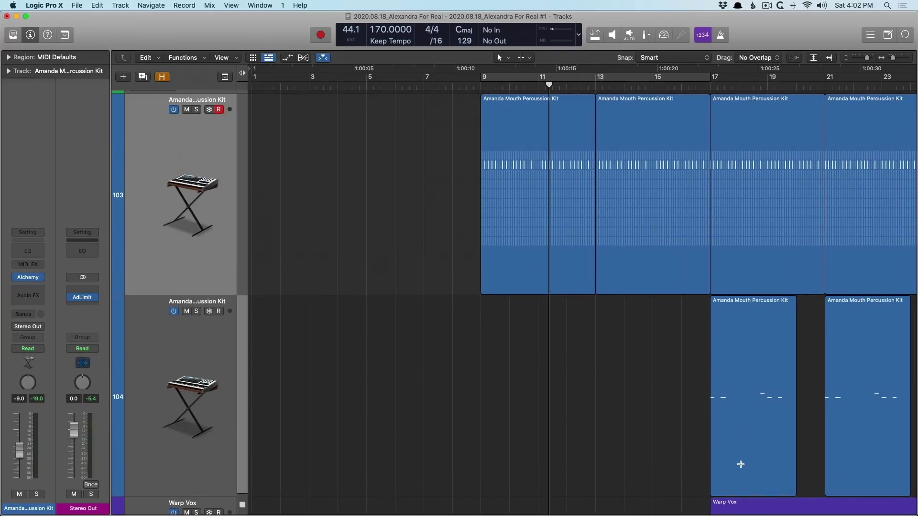
{"action": "left_click", "coordinate": [741, 464]}
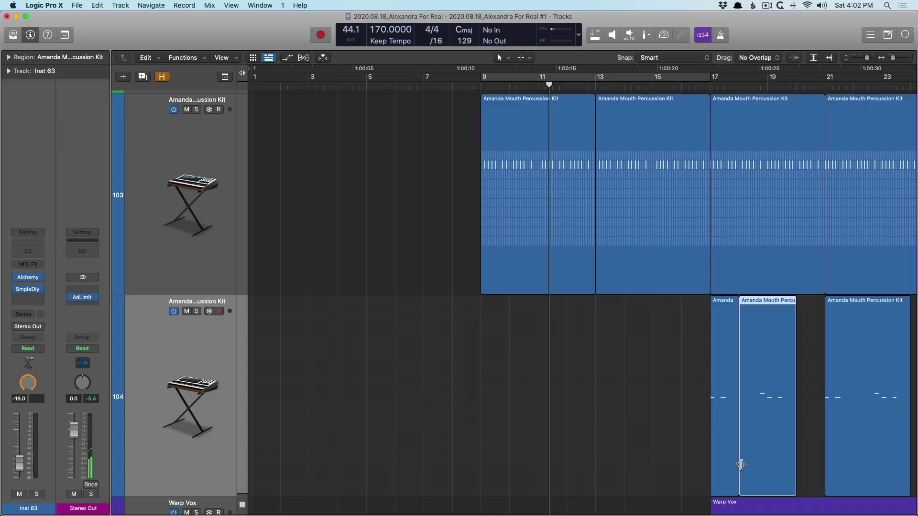
{"action": "left_click_drag", "start_coordinate": [753, 443], "coordinate": [786, 432]}
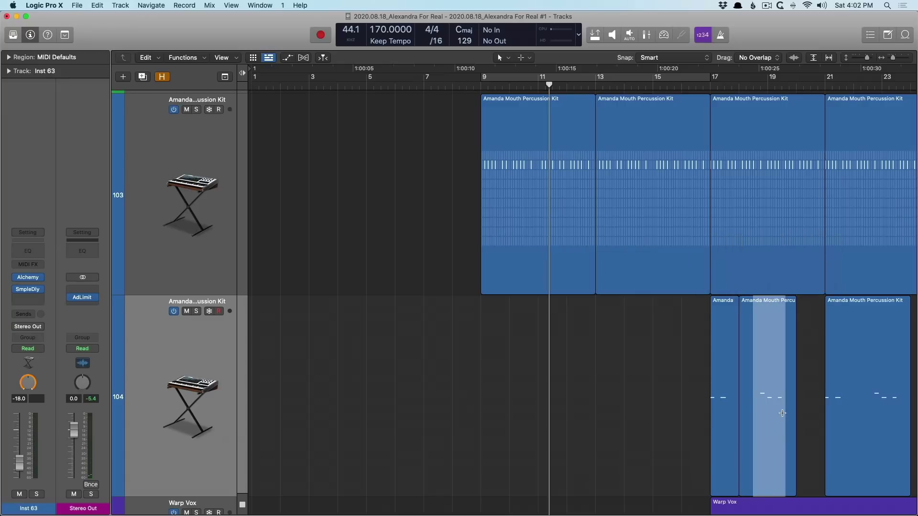
{"action": "left_click", "coordinate": [767, 351]}
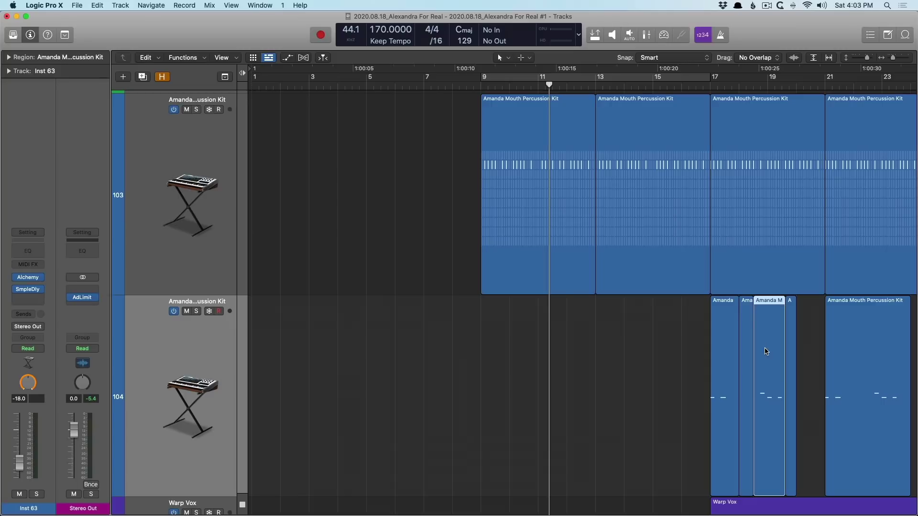
{"action": "key", "text": "super+z"}
- Add the Cycle button to the control bar and enable Auto Set Locators
{"action": "right_click", "coordinate": [264, 38]}
{"action": "left_click", "coordinate": [287, 44]}
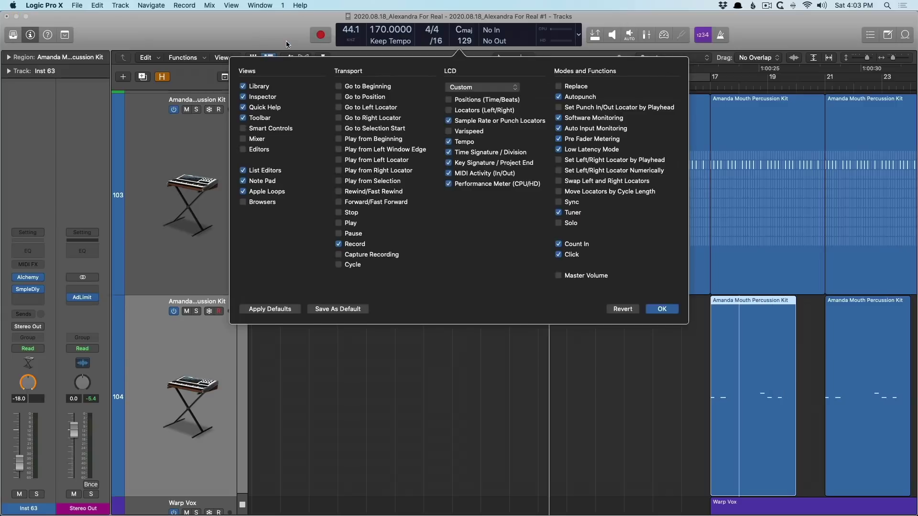
{"action": "left_click", "coordinate": [339, 264]}
{"action": "right_click", "coordinate": [329, 41]}
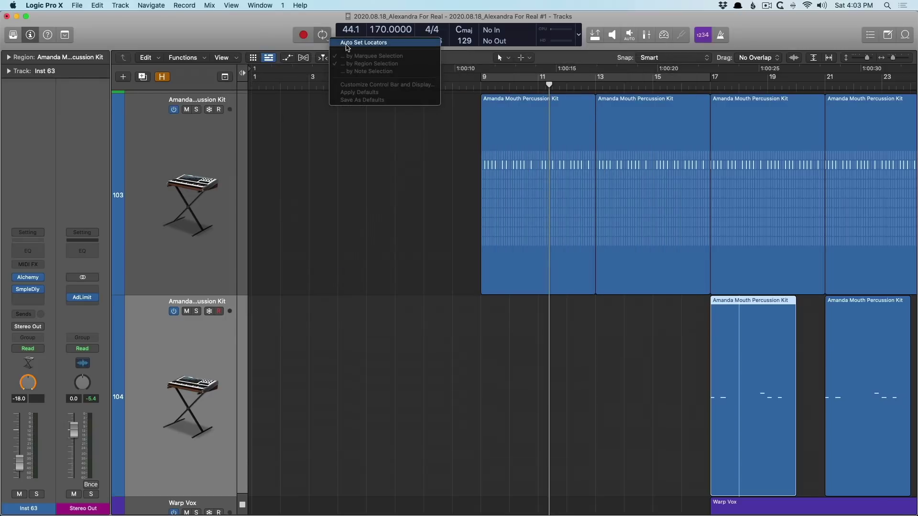
{"action": "left_click", "coordinate": [346, 43]}
{"action": "right_click", "coordinate": [323, 38]}
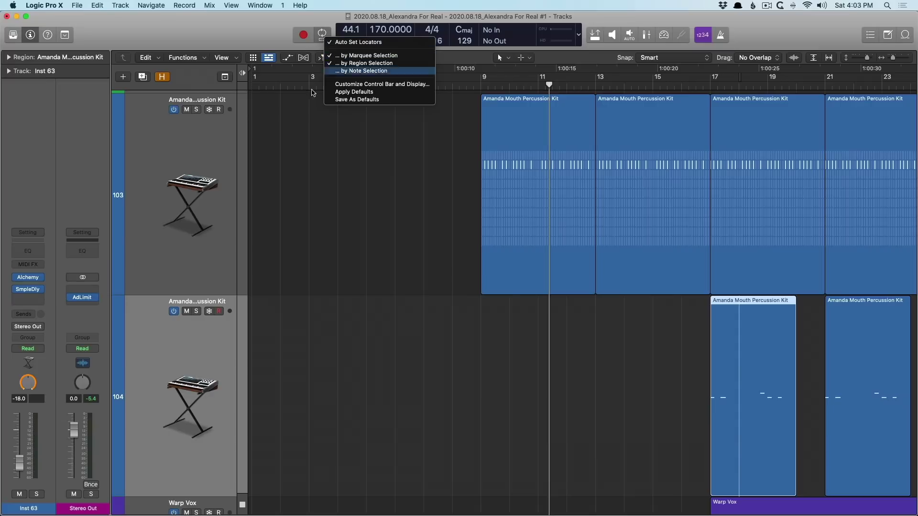
{"action": "left_click", "coordinate": [293, 251]}
- Make bars 2–7 the cycle range from a marquee, then move it to bars 10–13
{"action": "left_click_drag", "start_coordinate": [282, 460], "coordinate": [431, 460]}
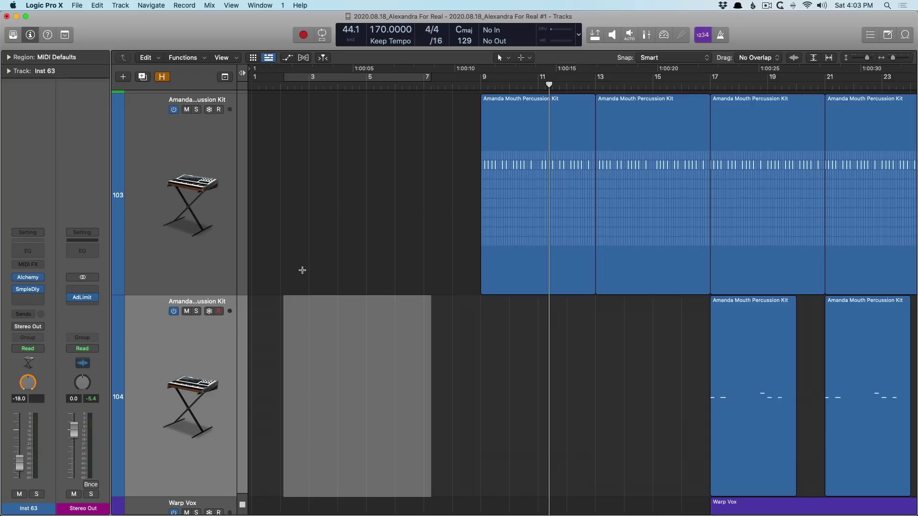
{"action": "key", "text": "super+u"}
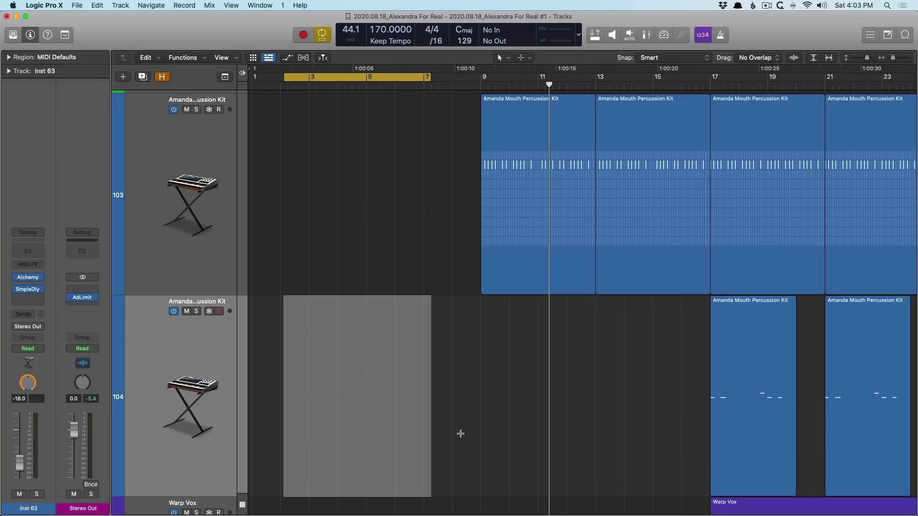
{"action": "left_click_drag", "start_coordinate": [498, 430], "coordinate": [625, 421]}
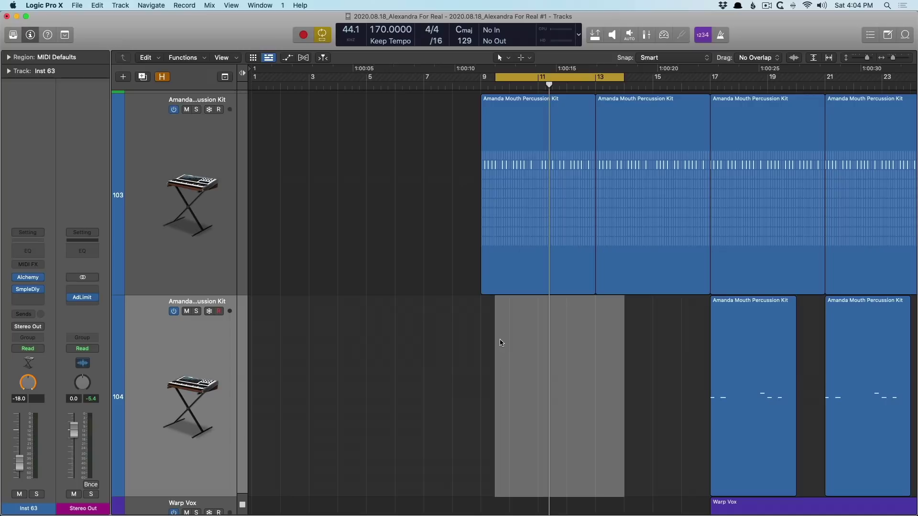
- Zoom to tracks 110–117 and bounce the track 112 Astro Funk region in place to Astro Funk_bip
{"action": "left_click", "coordinate": [679, 332]}
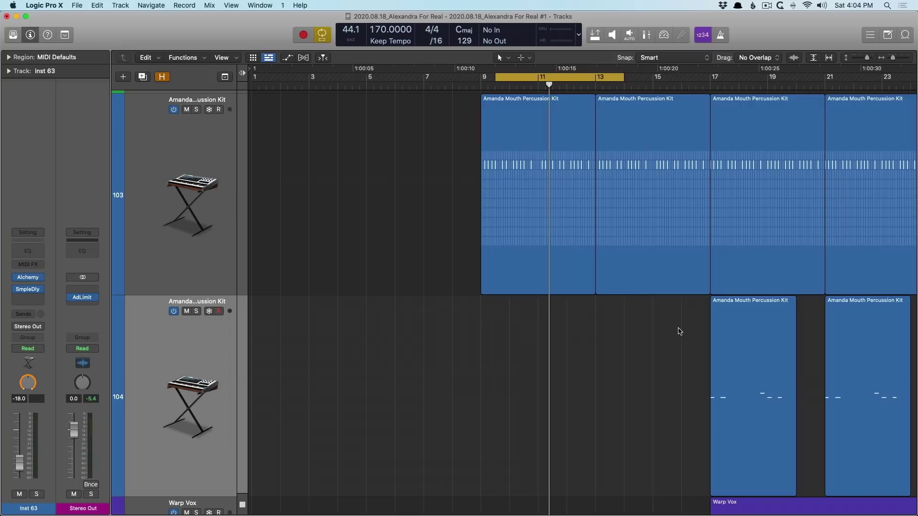
{"action": "scroll", "coordinate": [679, 332], "scroll_direction": "right", "scroll_amount": 3}
{"action": "scroll", "coordinate": [677, 331], "scroll_direction": "down", "scroll_amount": 8}
{"action": "key", "text": "z"}
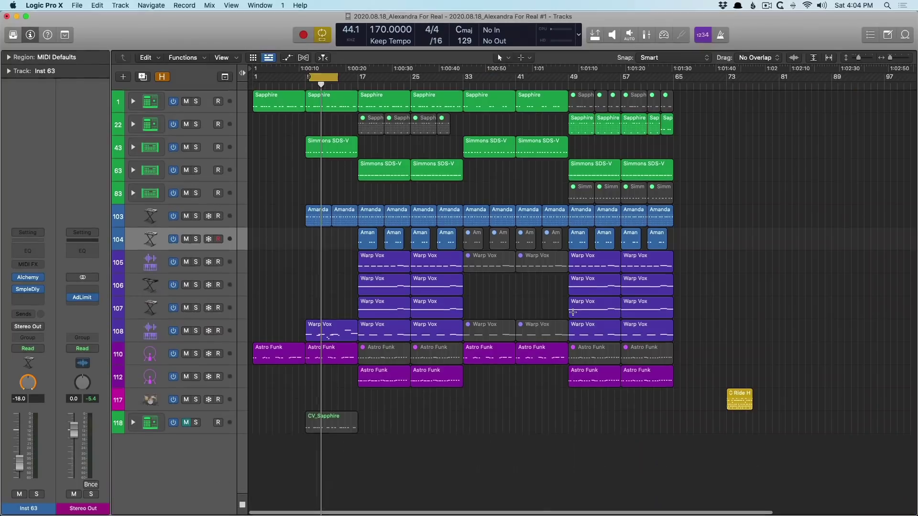
{"action": "left_click_drag", "start_coordinate": [321, 353], "coordinate": [478, 406]}
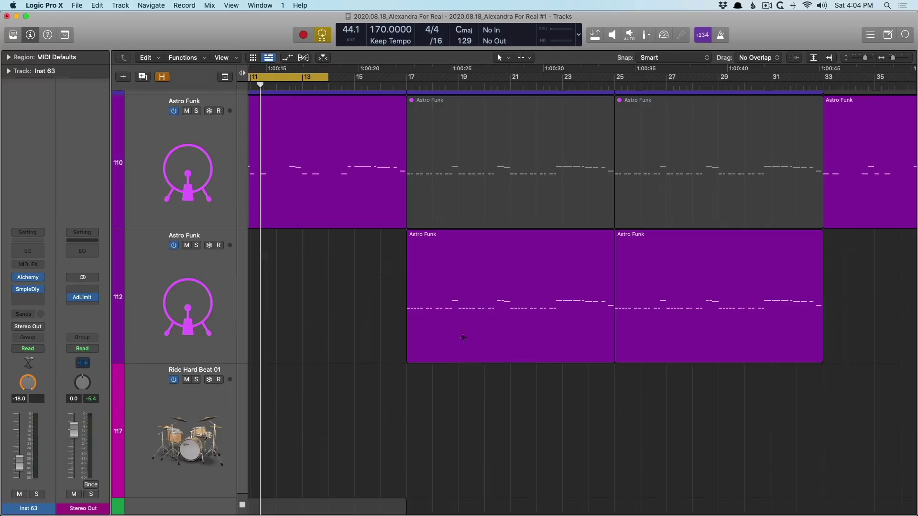
{"action": "left_click", "coordinate": [473, 260]}
{"action": "key", "text": "ctrl+b"}
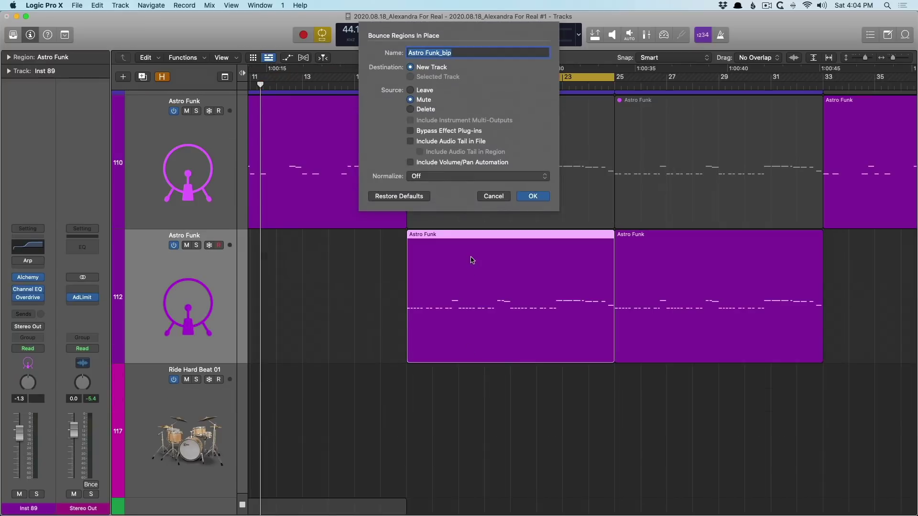
{"action": "key", "text": "Escape"}
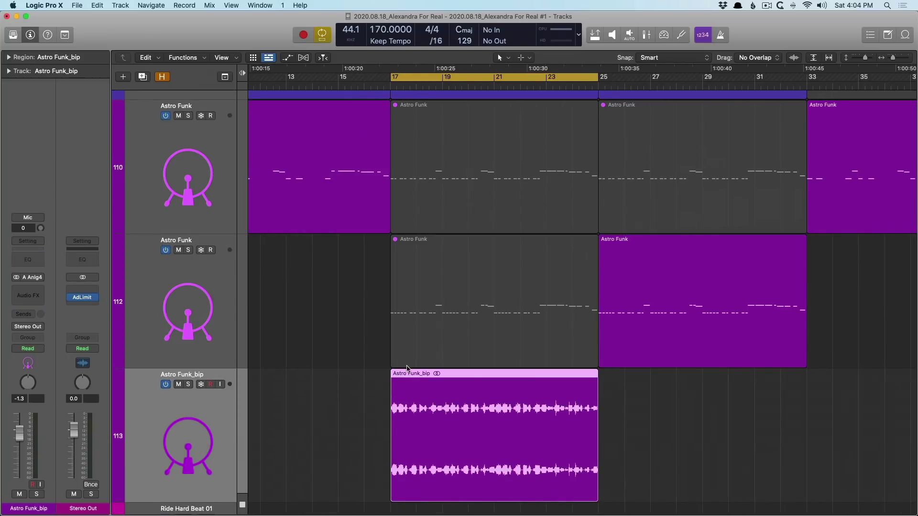
- Add a fade-out to the end of the Astro Funk_bip region
{"action": "left_click_drag", "start_coordinate": [361, 369], "coordinate": [466, 411]}
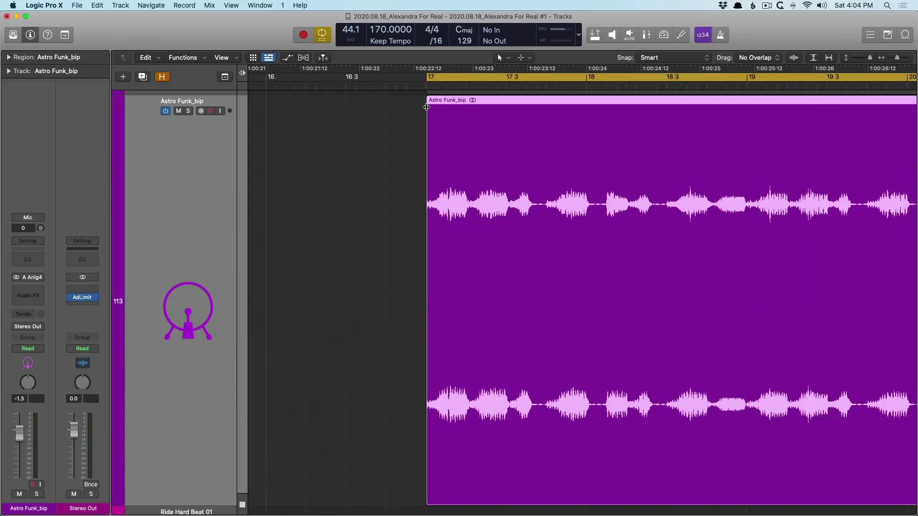
{"action": "scroll", "coordinate": [440, 116], "scroll_direction": "right", "scroll_amount": 10}
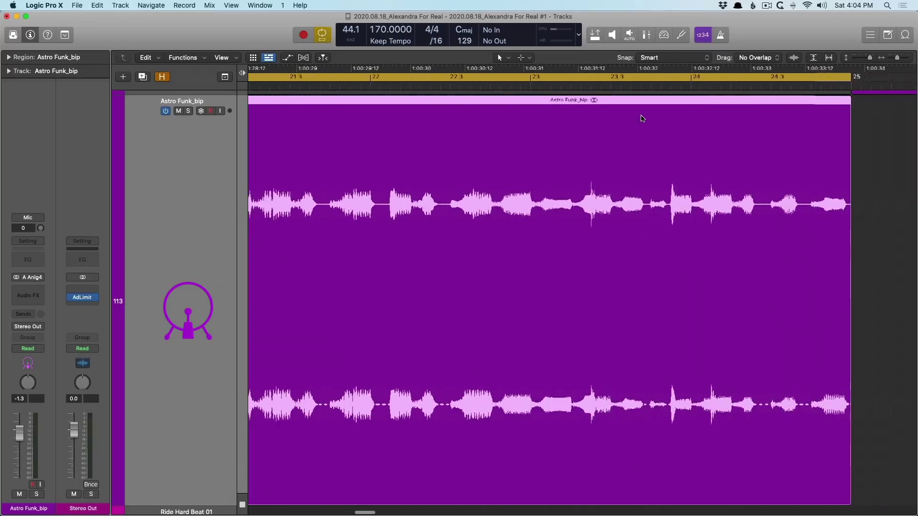
{"action": "left_click_drag", "start_coordinate": [662, 106], "coordinate": [635, 109]}
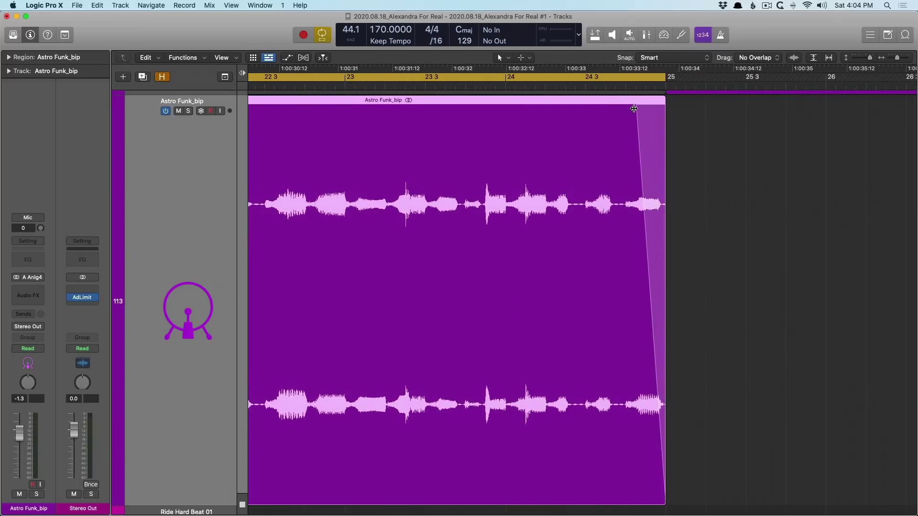
- Cut a short piece near bar 18 and crossfade the preceding part into it
{"action": "scroll", "coordinate": [634, 109], "scroll_direction": "left", "scroll_amount": 6}
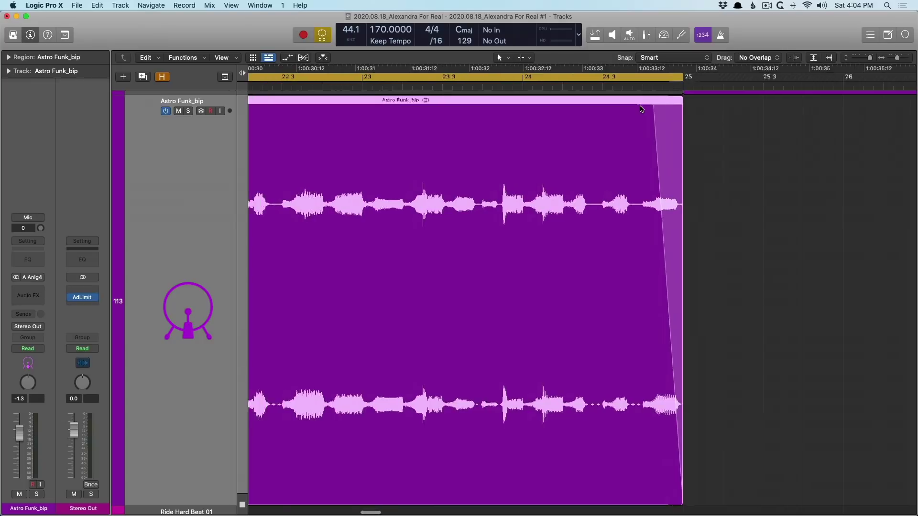
{"action": "scroll", "coordinate": [377, 115], "scroll_direction": "left", "scroll_amount": 6}
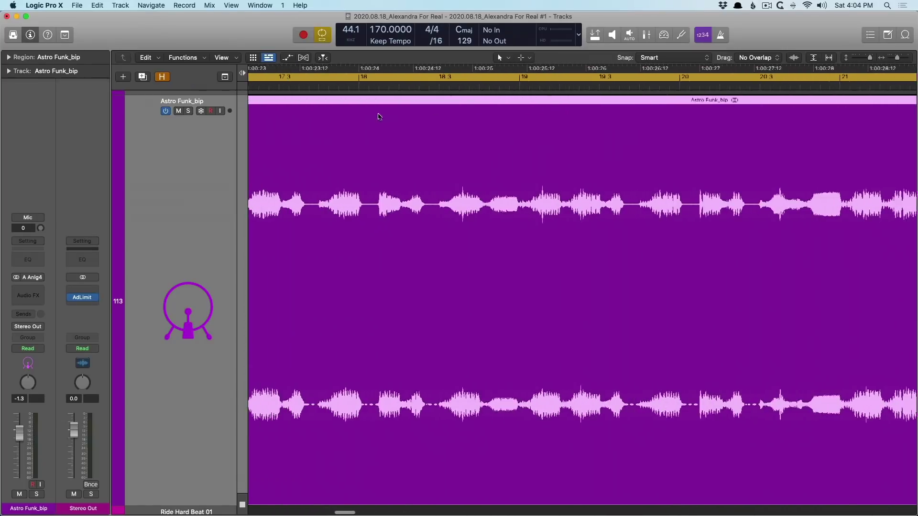
{"action": "left_click_drag", "start_coordinate": [437, 421], "coordinate": [481, 200]}
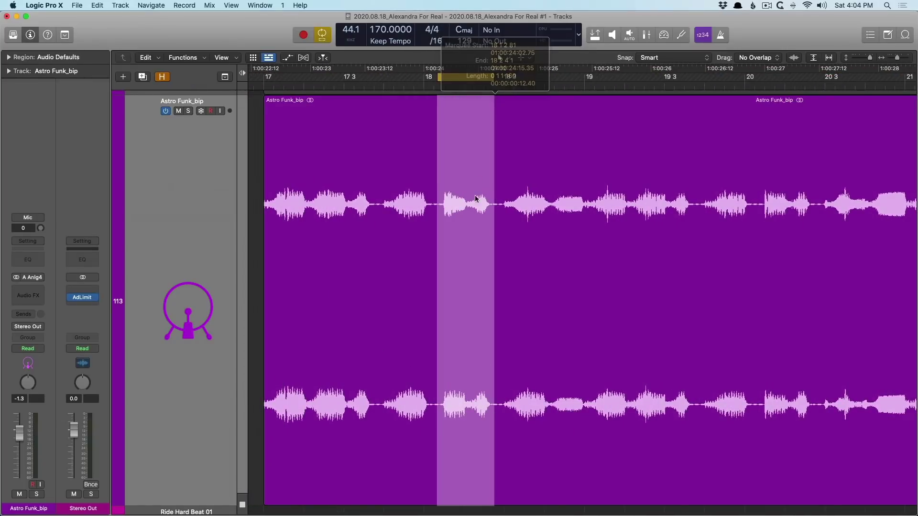
{"action": "left_click", "coordinate": [478, 200]}
{"action": "left_click_drag", "start_coordinate": [436, 173], "coordinate": [444, 124]}
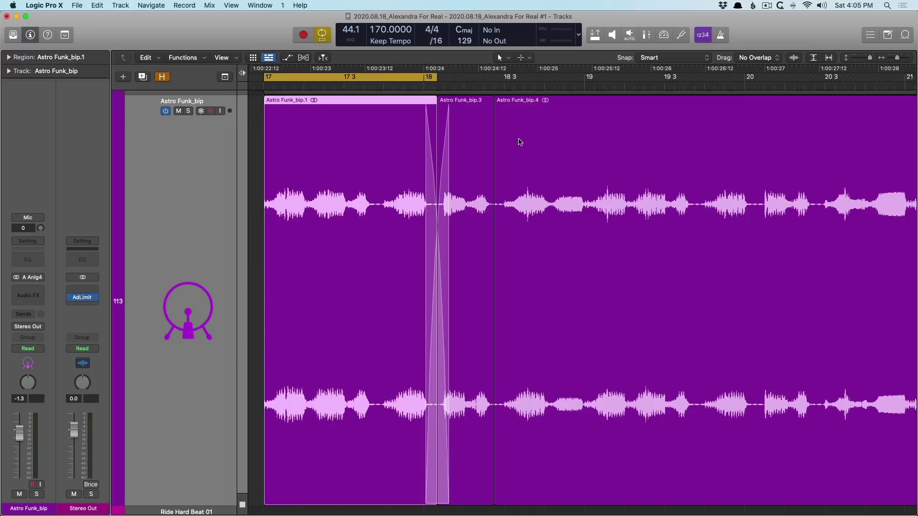
- Show Astro Funk_bip's volume automation and play it back
{"action": "key", "text": "a"}
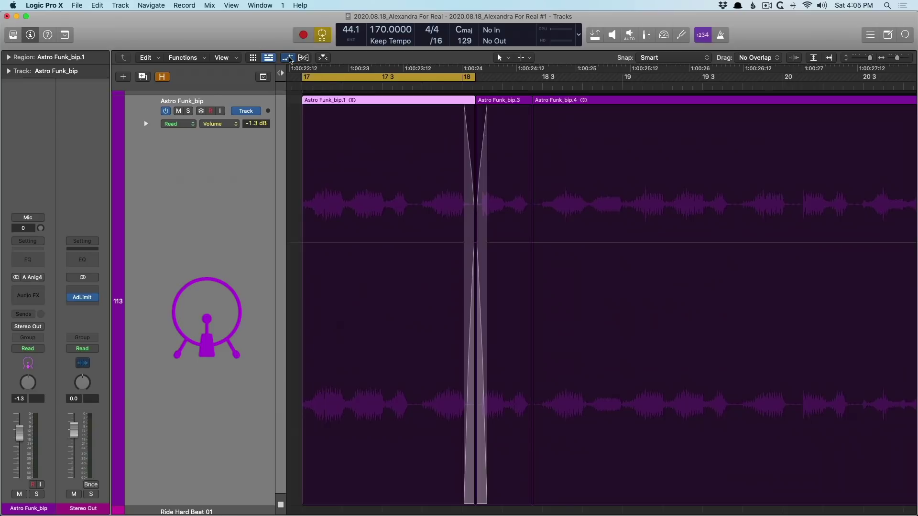
{"action": "scroll", "coordinate": [392, 269], "scroll_direction": "right", "scroll_amount": 6}
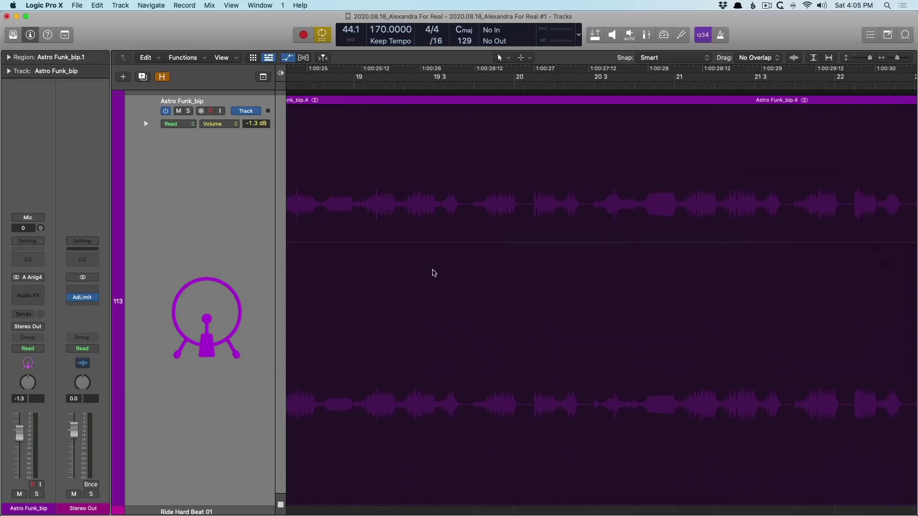
{"action": "key", "text": "space"}
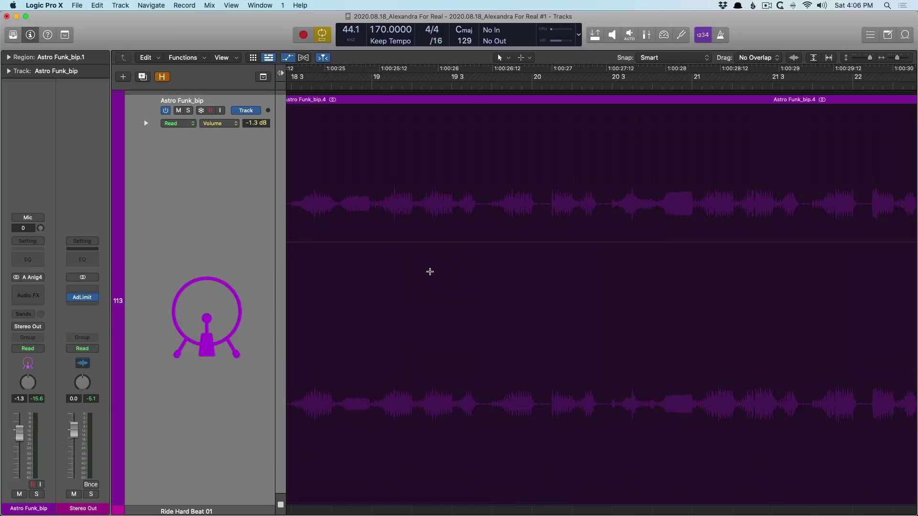
- Dip the volume to -4.9 dB around bars 19–20, then ramp up to +0.5 dB before bar 21
{"action": "left_click_drag", "start_coordinate": [430, 271], "coordinate": [570, 258]}
{"action": "key", "text": "a"}
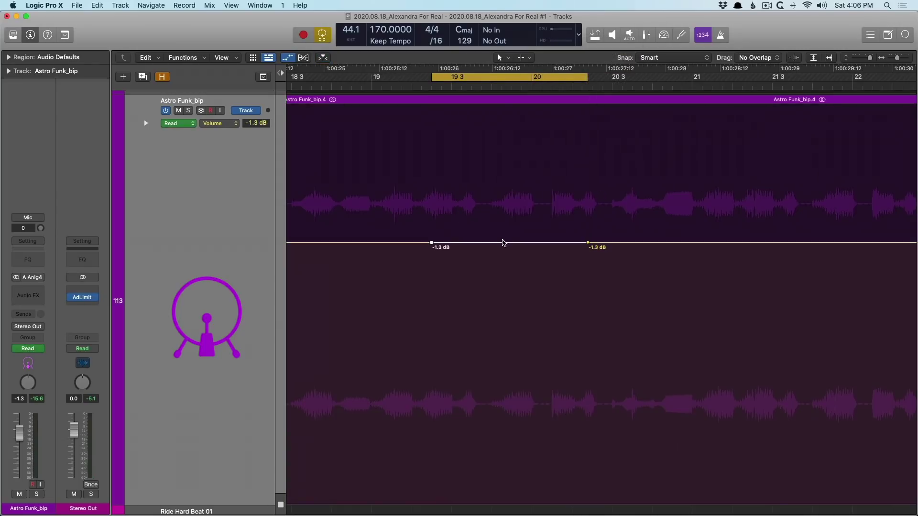
{"action": "left_click_drag", "start_coordinate": [503, 243], "coordinate": [511, 293]}
{"action": "left_click_drag", "start_coordinate": [635, 254], "coordinate": [670, 214]}
{"action": "left_click_drag", "start_coordinate": [638, 245], "coordinate": [621, 246]}
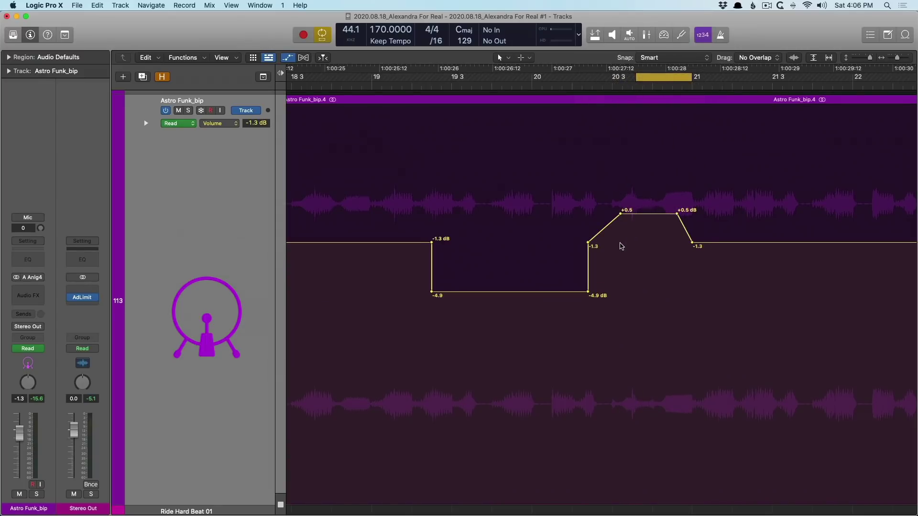